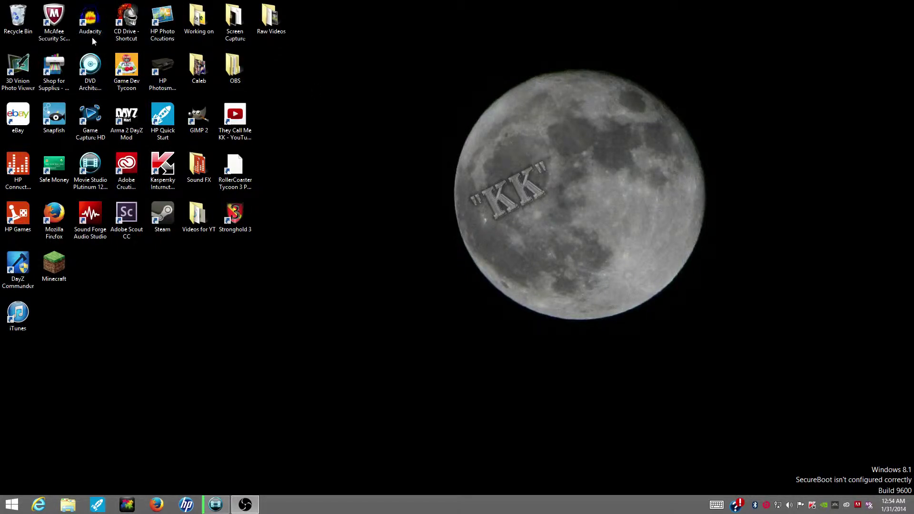
Launch Audacity, dismiss the welcome message, maximize the window, and start recording a voice clip
{"action": "double_click", "coordinate": [91, 24]}
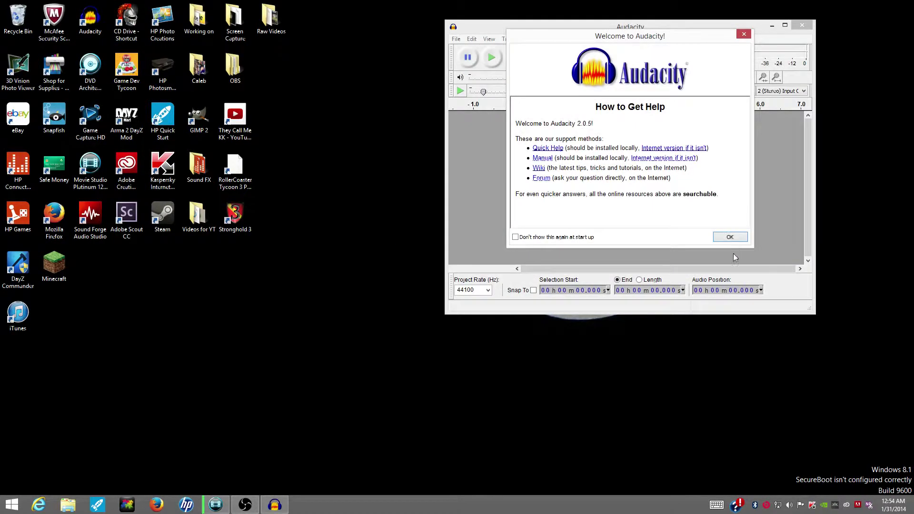
{"action": "left_click", "coordinate": [730, 237]}
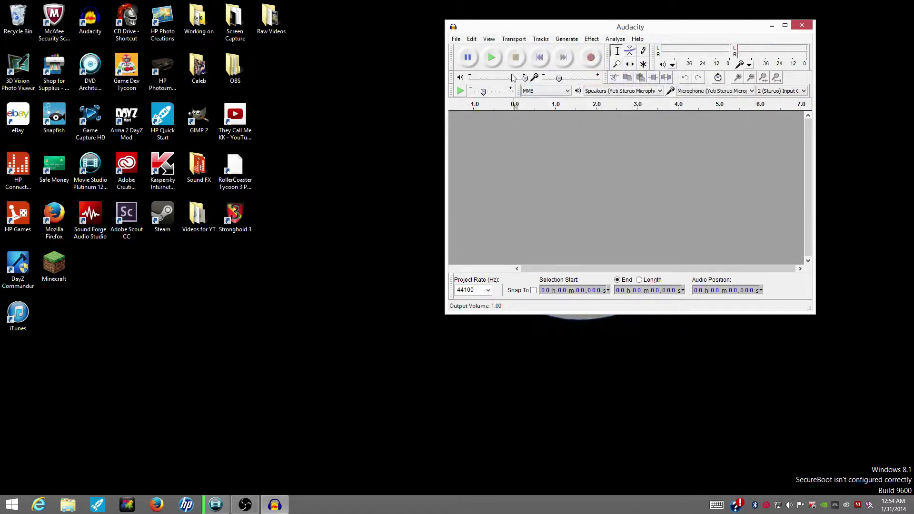
{"action": "left_click", "coordinate": [784, 26]}
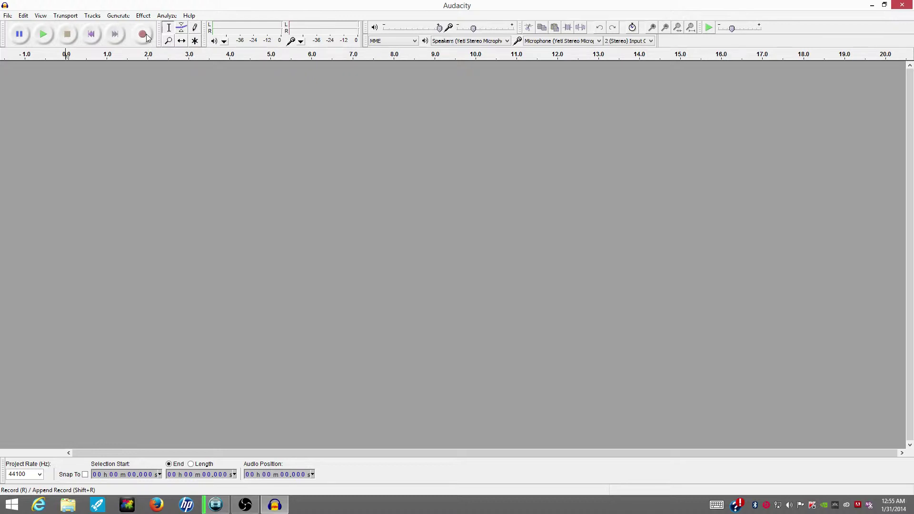
{"action": "left_click", "coordinate": [143, 34]}
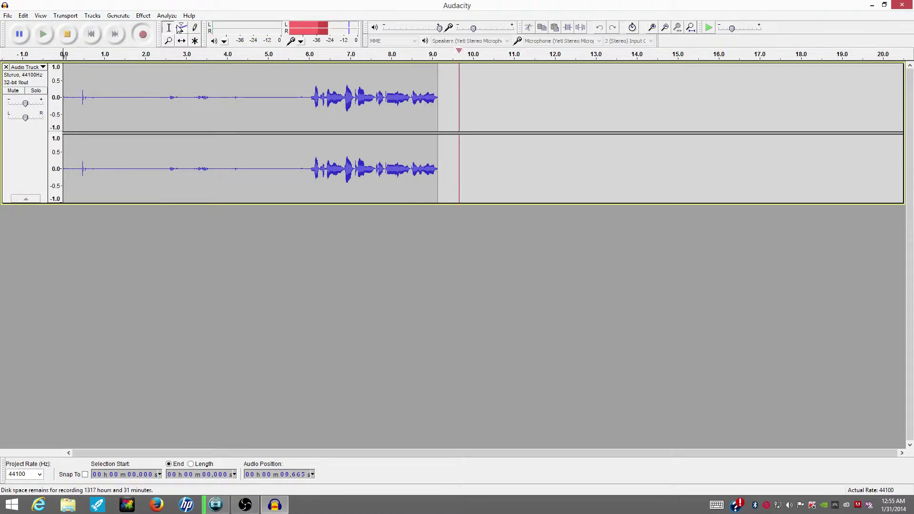
Stop the recording, leaving a stereo voice clip of about 11.5 seconds
{"action": "left_click", "coordinate": [72, 33]}
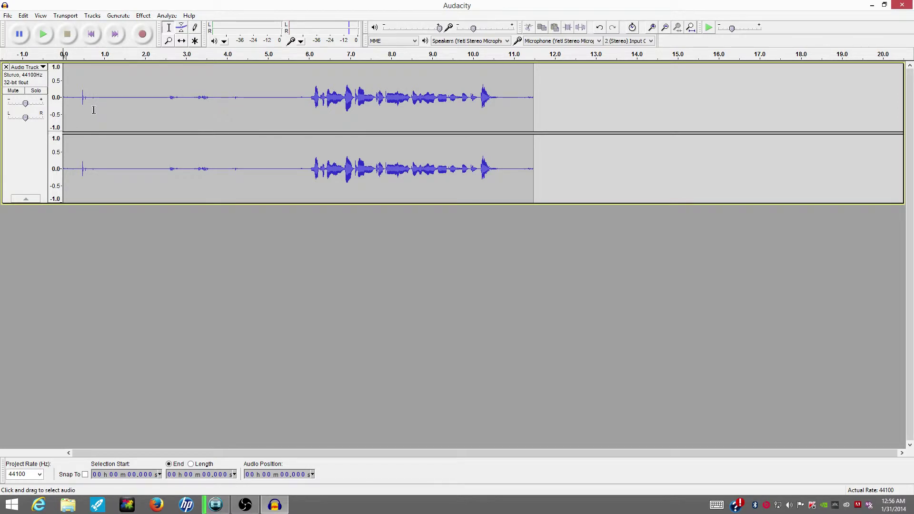
{"action": "left_click_drag", "start_coordinate": [223, 101], "coordinate": [169, 100]}
{"action": "left_click_drag", "start_coordinate": [84, 99], "coordinate": [90, 99]}
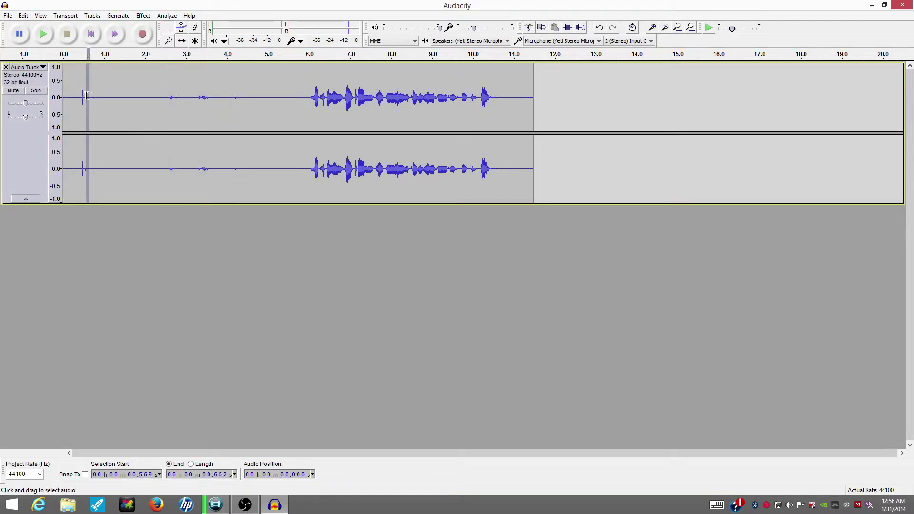
{"action": "left_click_drag", "start_coordinate": [248, 101], "coordinate": [52, 116]}
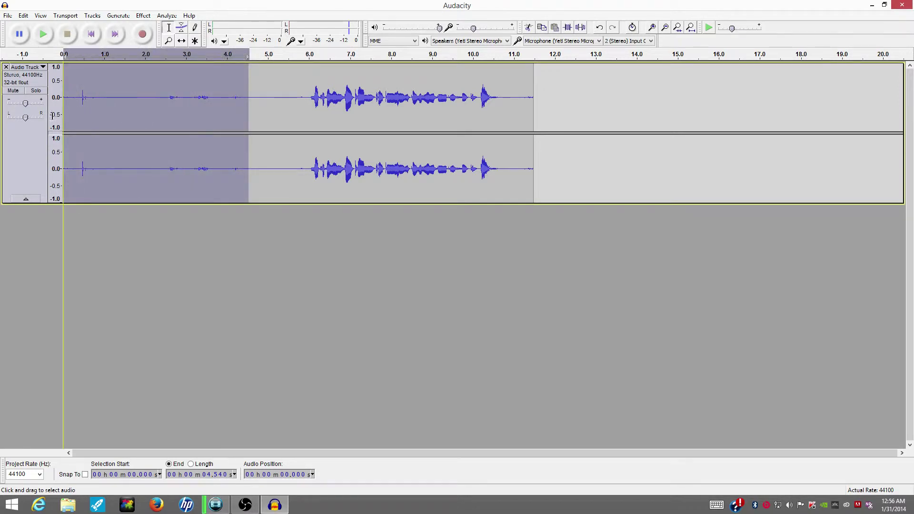
{"action": "left_click", "coordinate": [293, 100]}
{"action": "left_click_drag", "start_coordinate": [244, 95], "coordinate": [69, 106]}
{"action": "left_click_drag", "start_coordinate": [262, 98], "coordinate": [106, 116]}
{"action": "left_click_drag", "start_coordinate": [296, 100], "coordinate": [147, 102]}
{"action": "left_click_drag", "start_coordinate": [255, 89], "coordinate": [153, 100]}
{"action": "left_click_drag", "start_coordinate": [288, 100], "coordinate": [135, 105]}
{"action": "left_click_drag", "start_coordinate": [260, 102], "coordinate": [92, 109]}
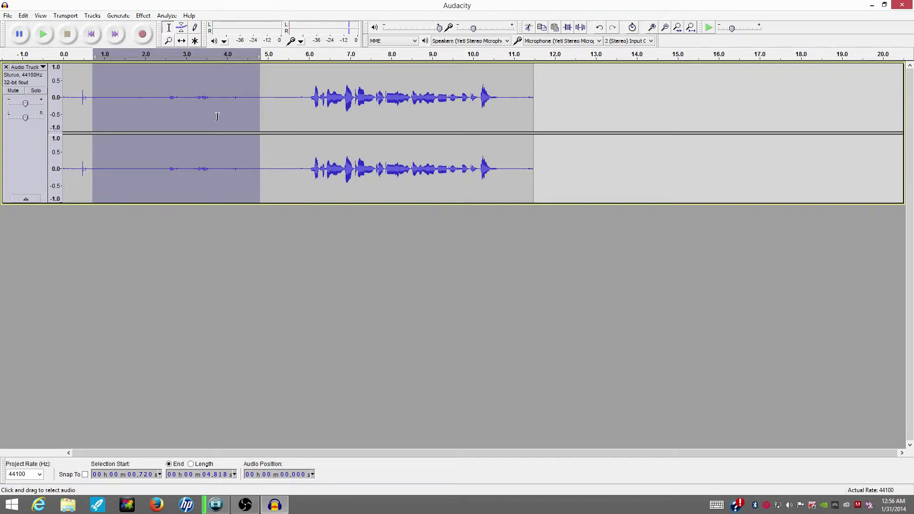
{"action": "left_click_drag", "start_coordinate": [243, 106], "coordinate": [96, 114]}
{"action": "left_click_drag", "start_coordinate": [186, 109], "coordinate": [14, 113]}
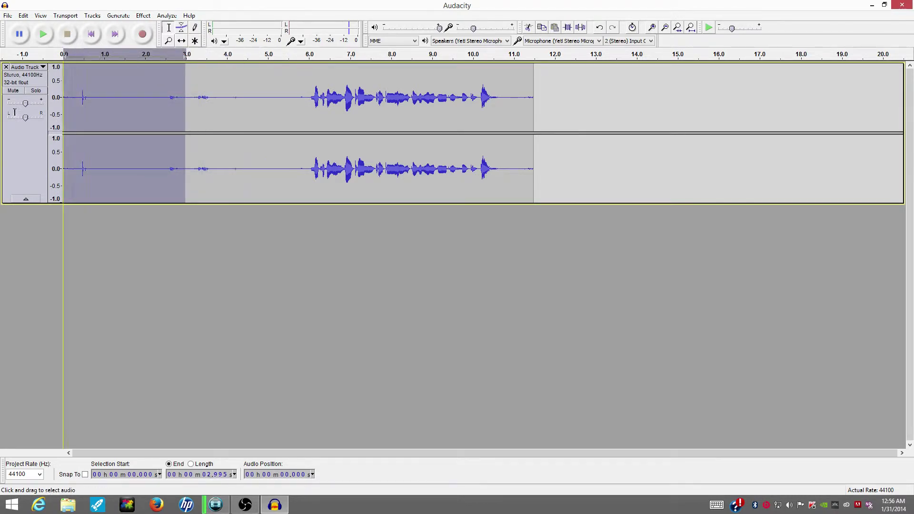
{"action": "left_click_drag", "start_coordinate": [219, 100], "coordinate": [245, 101]}
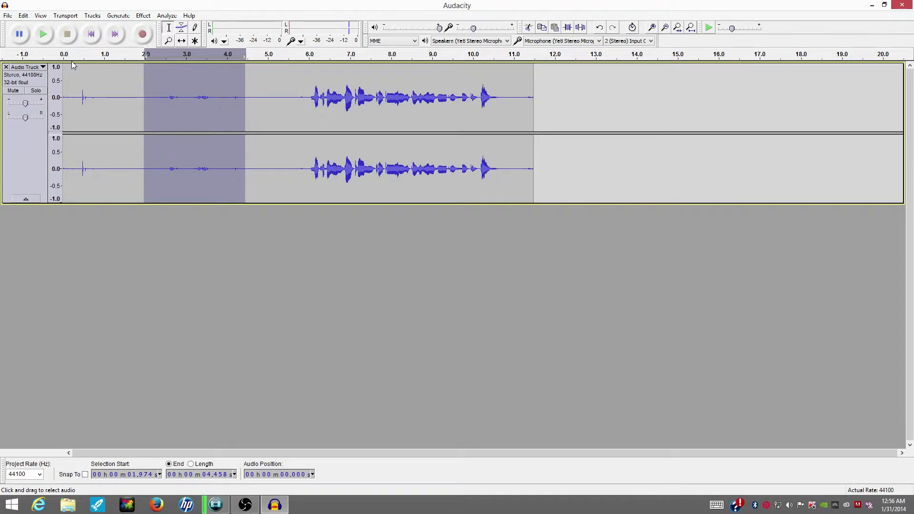
{"action": "left_click", "coordinate": [60, 66]}
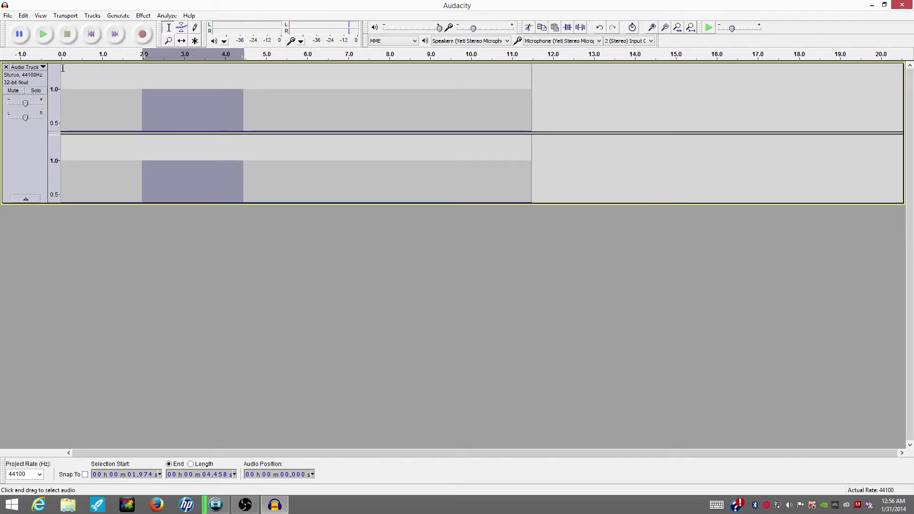
{"action": "left_click", "coordinate": [62, 68], "text": "shift"}
{"action": "left_click", "coordinate": [68, 70]}
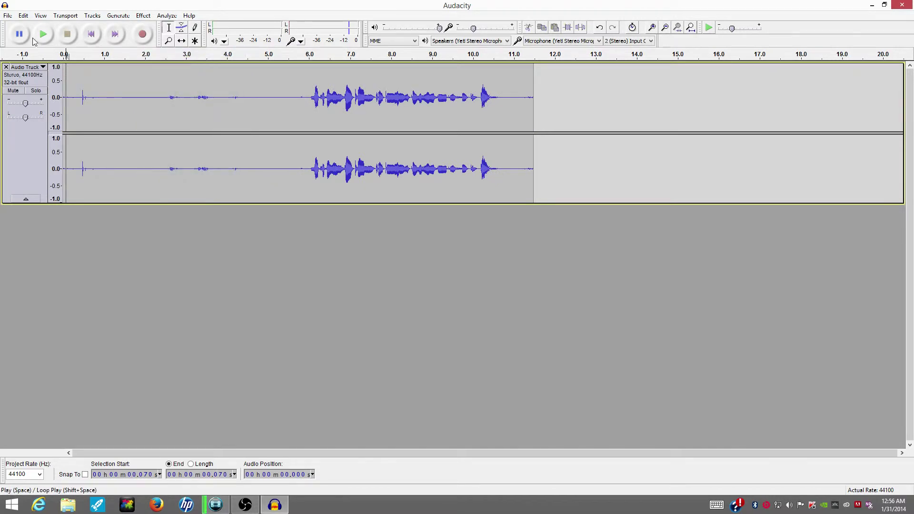
{"action": "left_click", "coordinate": [41, 41]}
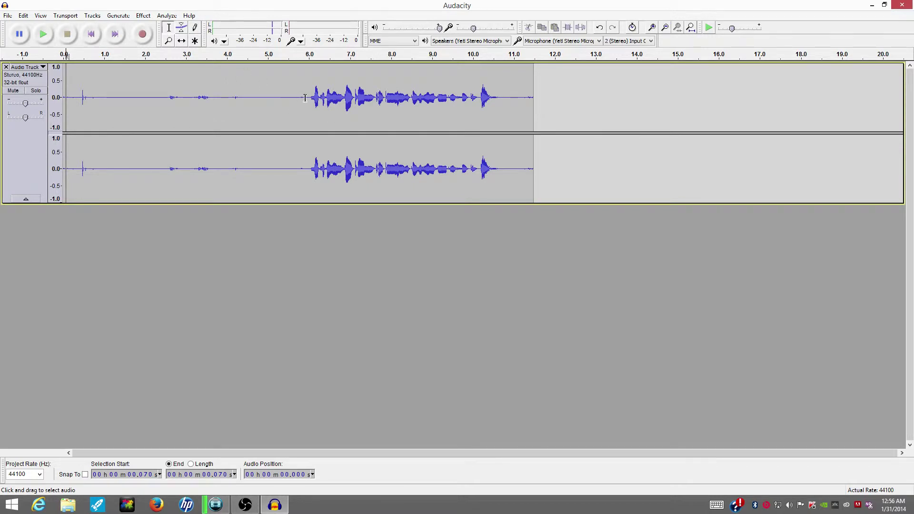
Capture the silent opening (0–5.909 s) as the Noise Removal noise profile
{"action": "left_click_drag", "start_coordinate": [304, 98], "coordinate": [51, 106]}
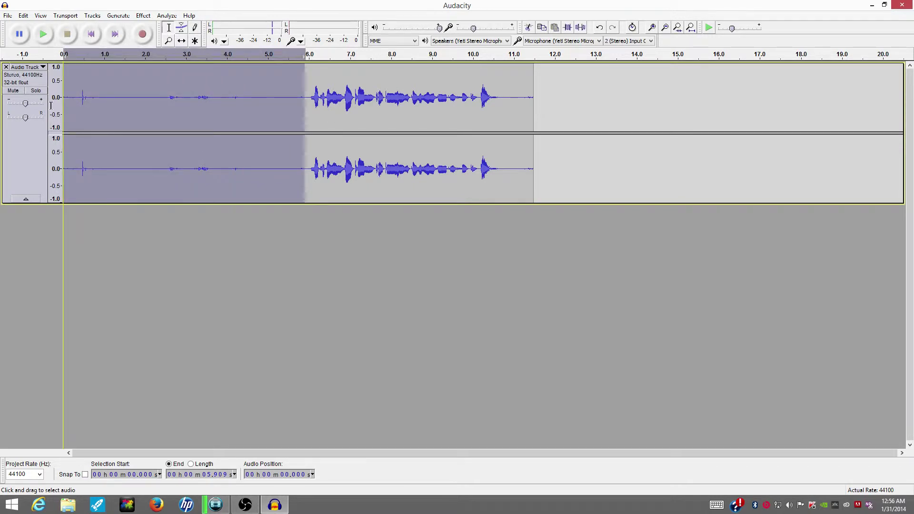
{"action": "left_click", "coordinate": [142, 16]}
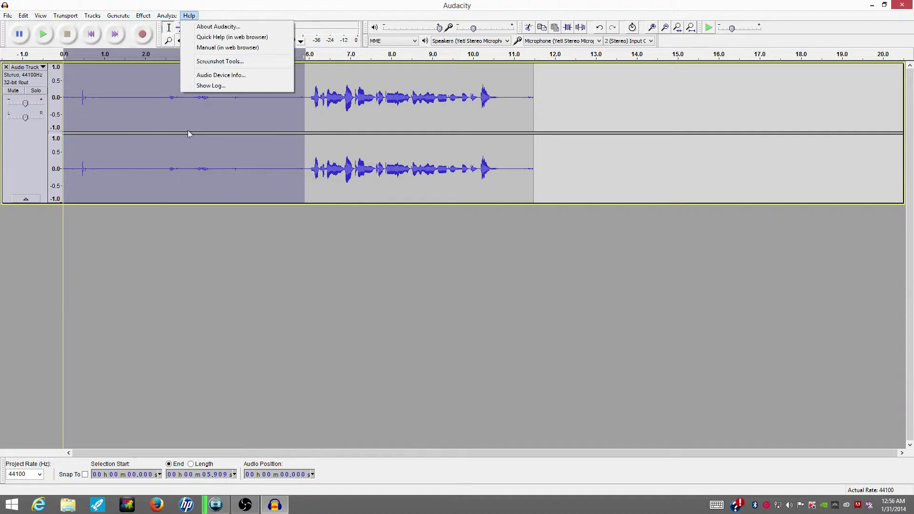
{"action": "mouse_move", "coordinate": [144, 15]}
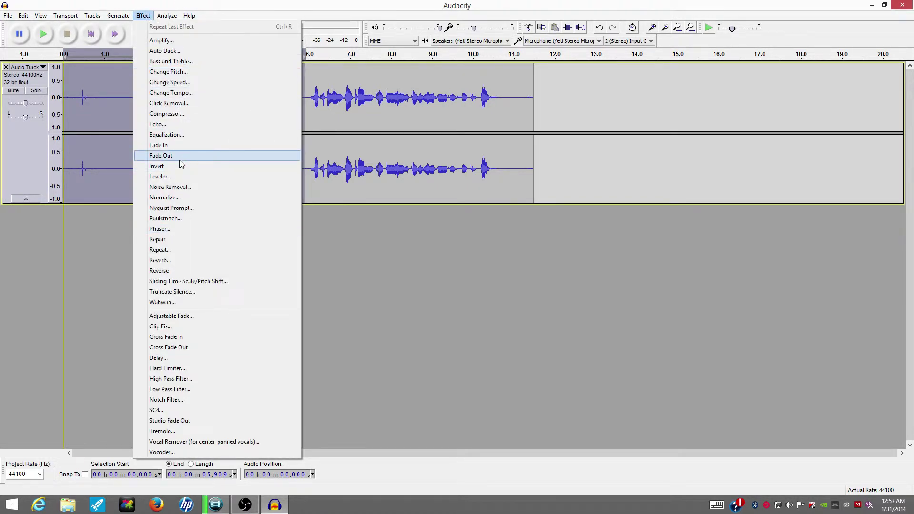
{"action": "left_click", "coordinate": [167, 187]}
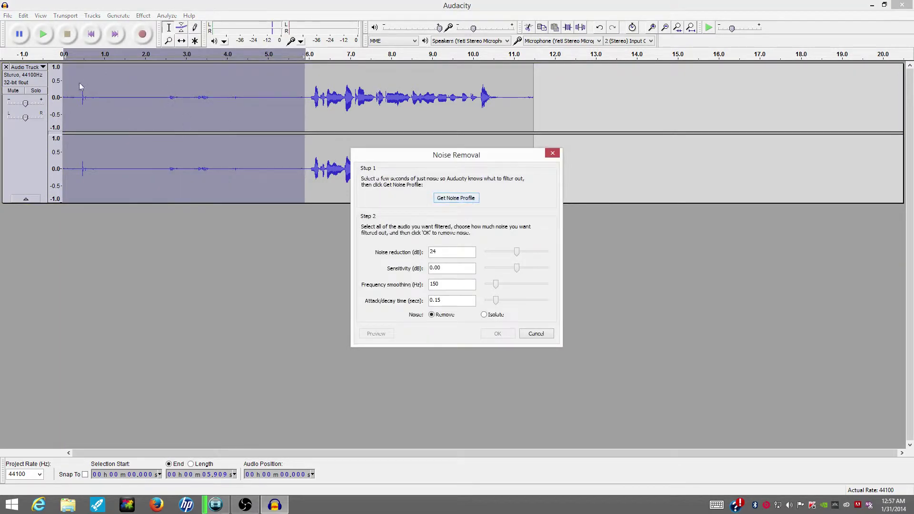
{"action": "left_click", "coordinate": [456, 198]}
Select the entire recording and apply Noise Removal to it
{"action": "left_click", "coordinate": [552, 111]}
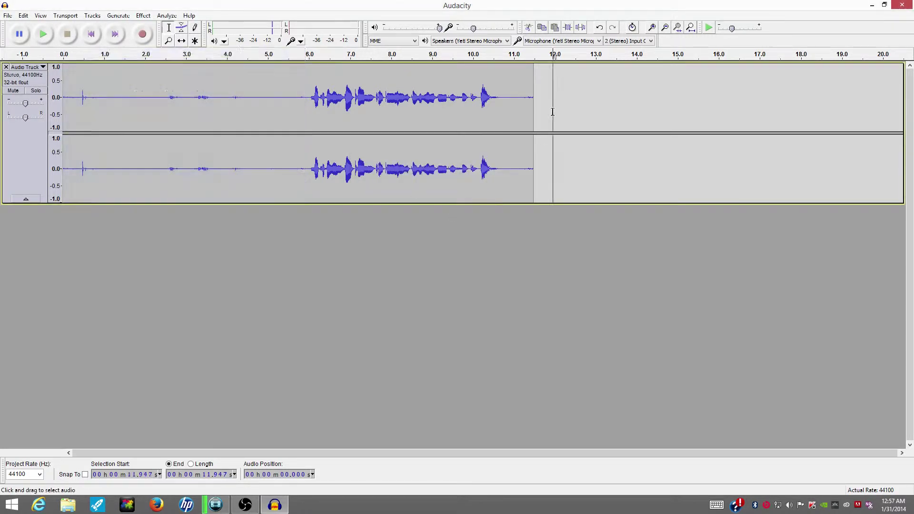
{"action": "left_click_drag", "start_coordinate": [553, 112], "coordinate": [37, 131]}
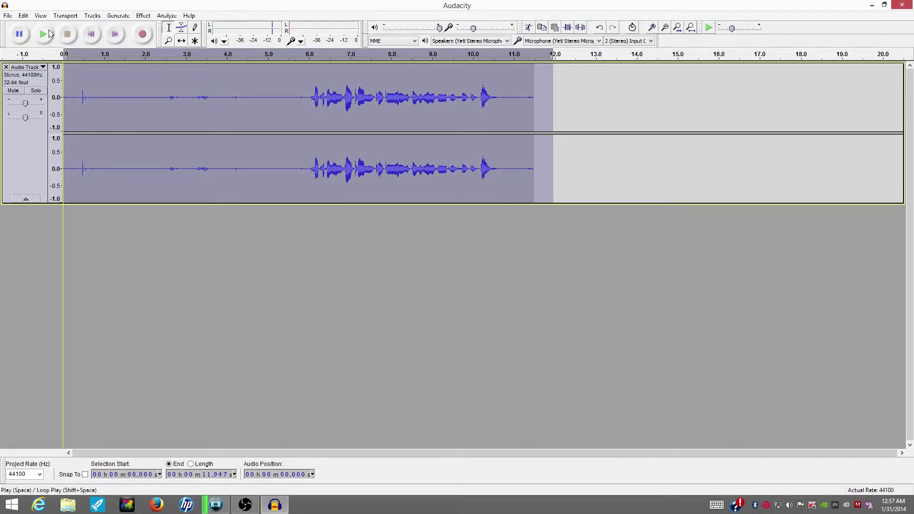
{"action": "left_click", "coordinate": [143, 15]}
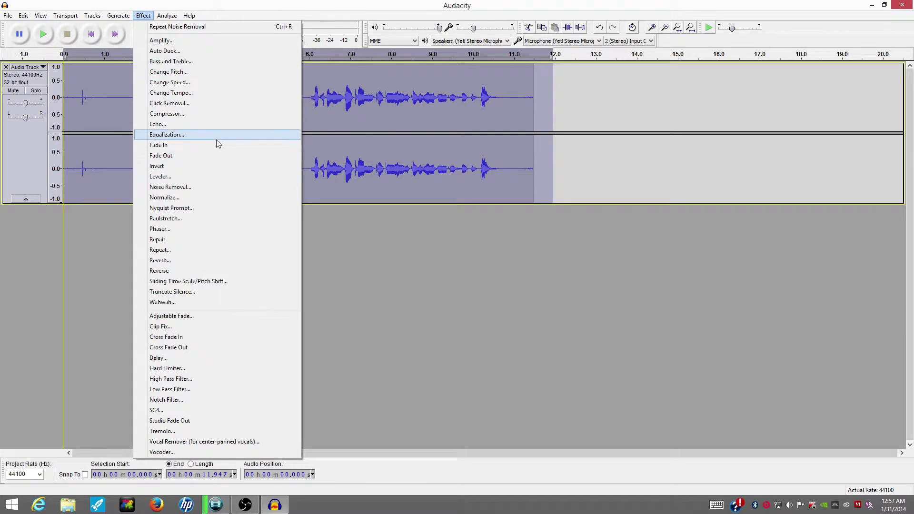
{"action": "left_click", "coordinate": [191, 186]}
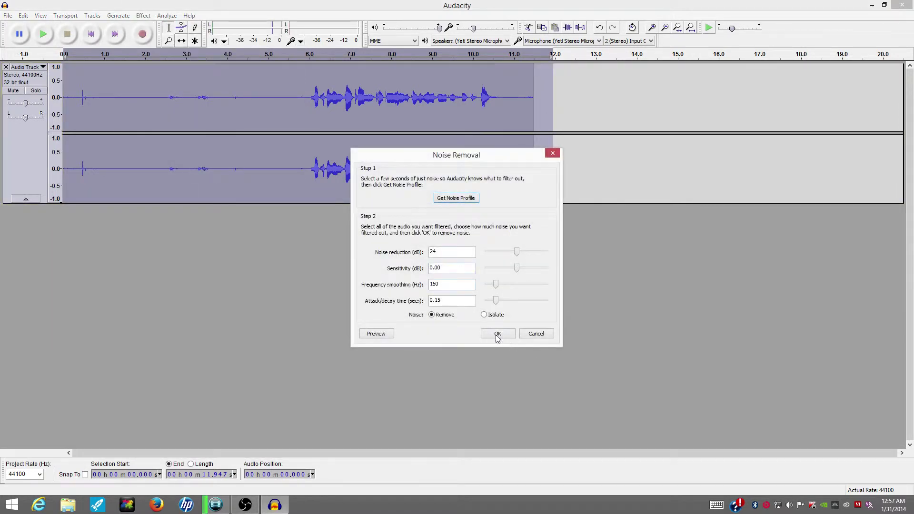
{"action": "left_click", "coordinate": [496, 334]}
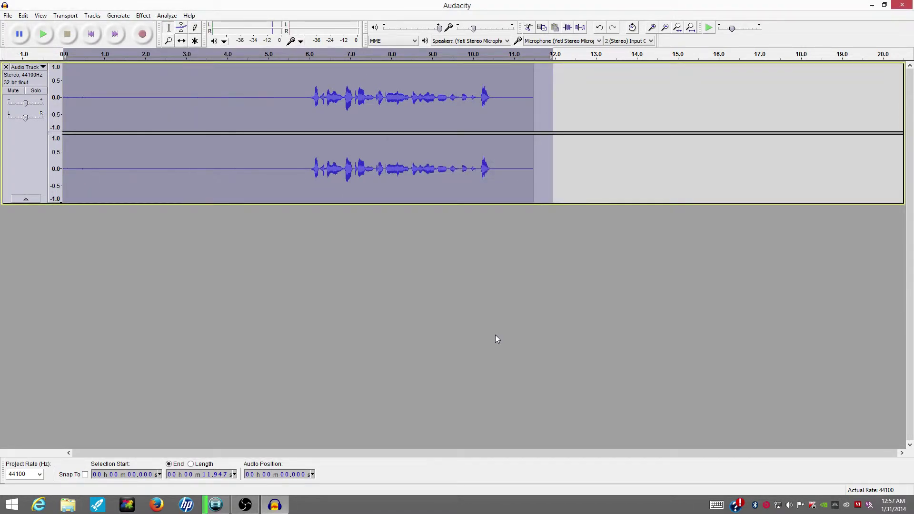
Play back the cleaned clip, then delete the leading silence up to 5.735 s
{"action": "left_click", "coordinate": [122, 101]}
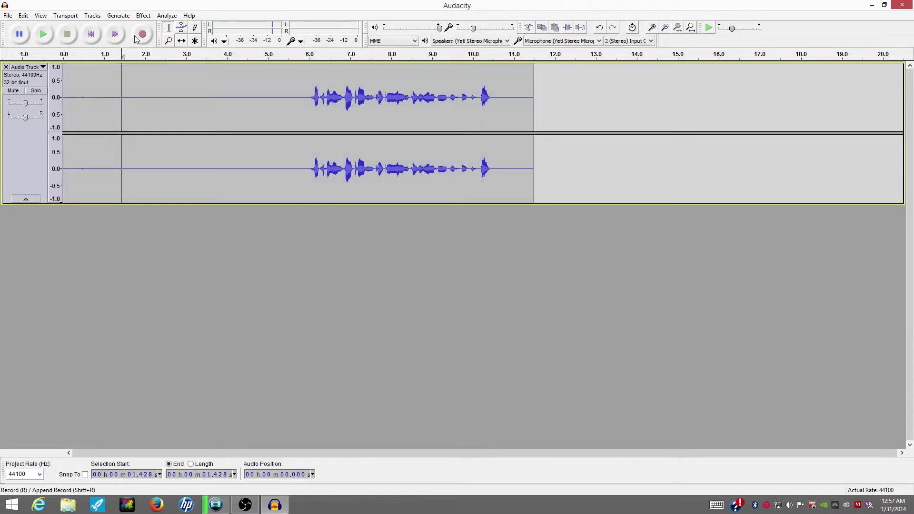
{"action": "left_click", "coordinate": [43, 38]}
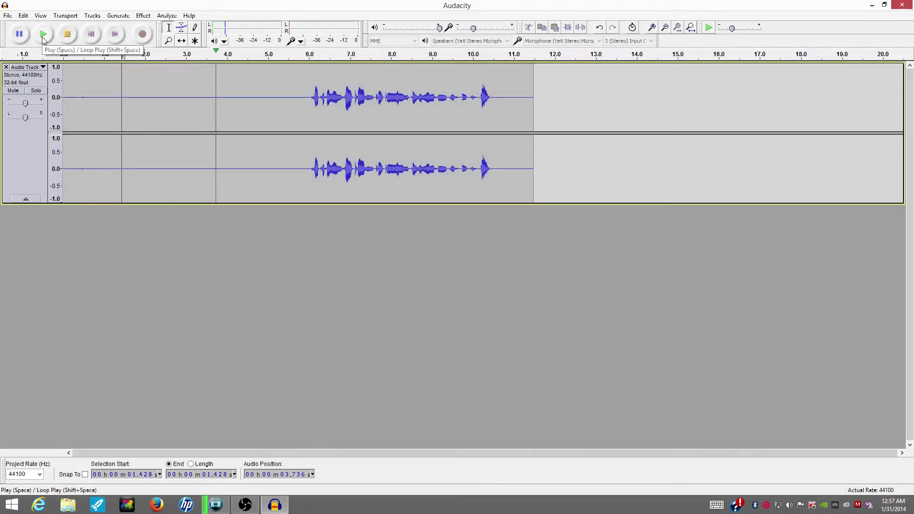
{"action": "left_click", "coordinate": [67, 34]}
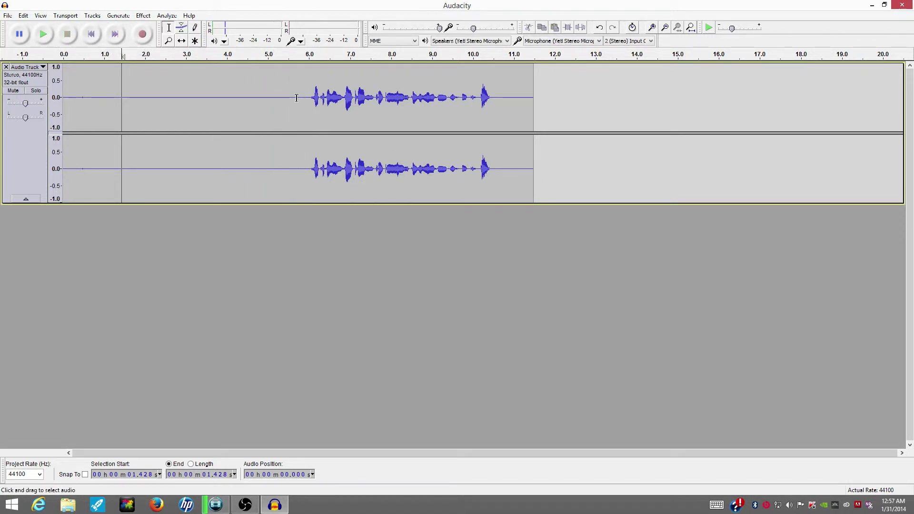
{"action": "left_click_drag", "start_coordinate": [296, 98], "coordinate": [63, 100]}
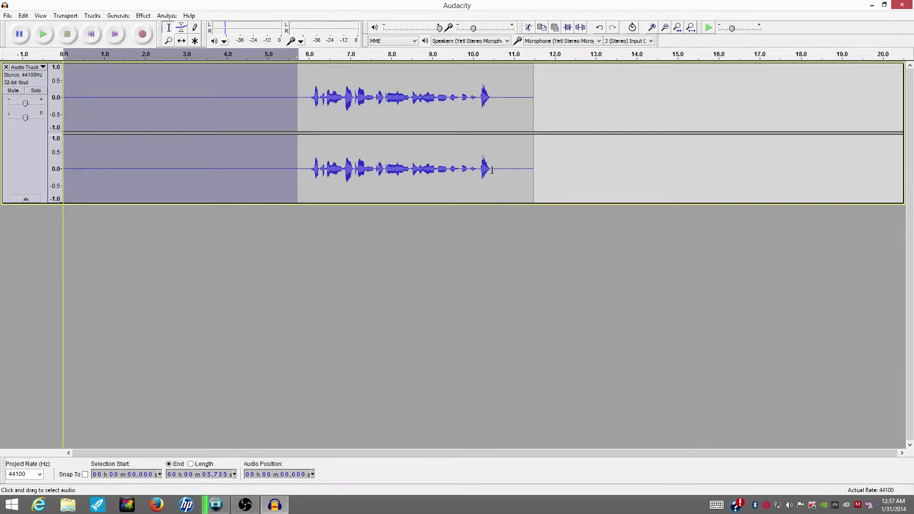
{"action": "key", "text": "Delete"}
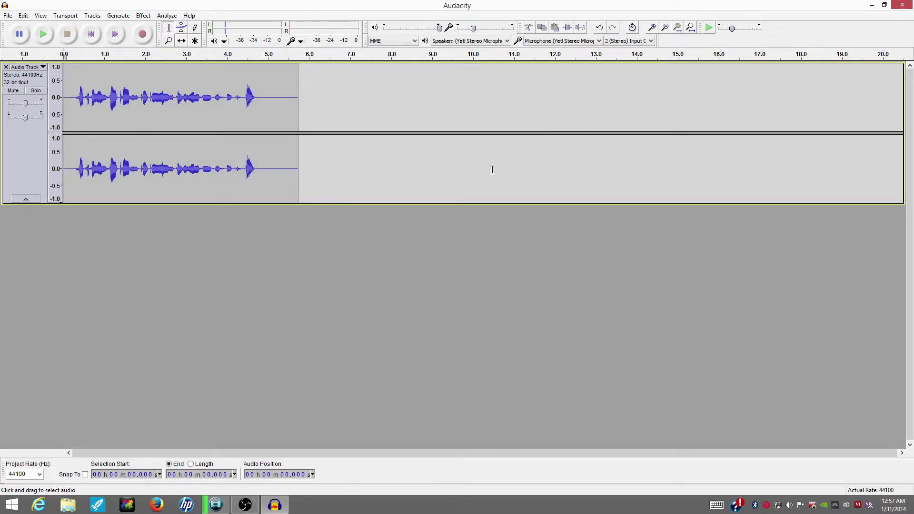
Select the whole remaining clip from 0 to 5.155 s
{"action": "left_click_drag", "start_coordinate": [255, 111], "coordinate": [174, 100]}
{"action": "left_click", "coordinate": [296, 100]}
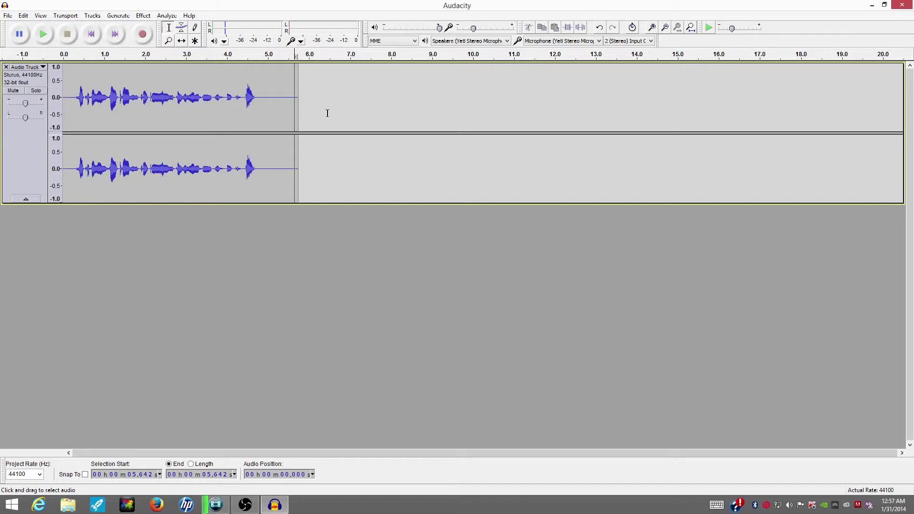
{"action": "left_click_drag", "start_coordinate": [274, 113], "coordinate": [63, 95]}
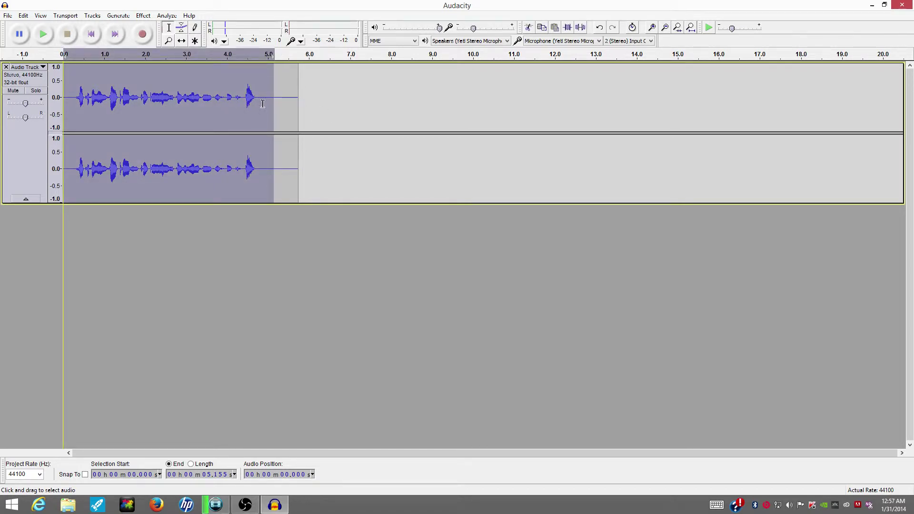
{"action": "left_click", "coordinate": [143, 16]}
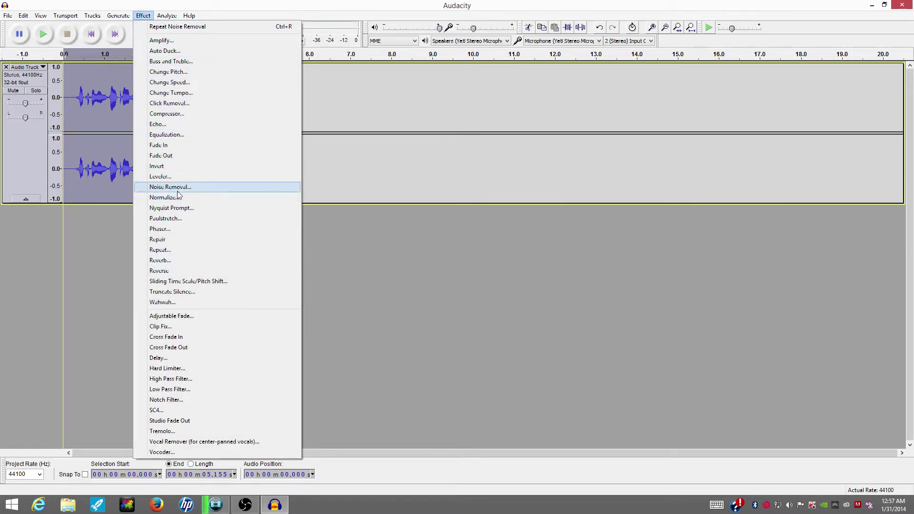
Load the Treble Boost preset curve in the Equalization effect
{"action": "left_click", "coordinate": [178, 176]}
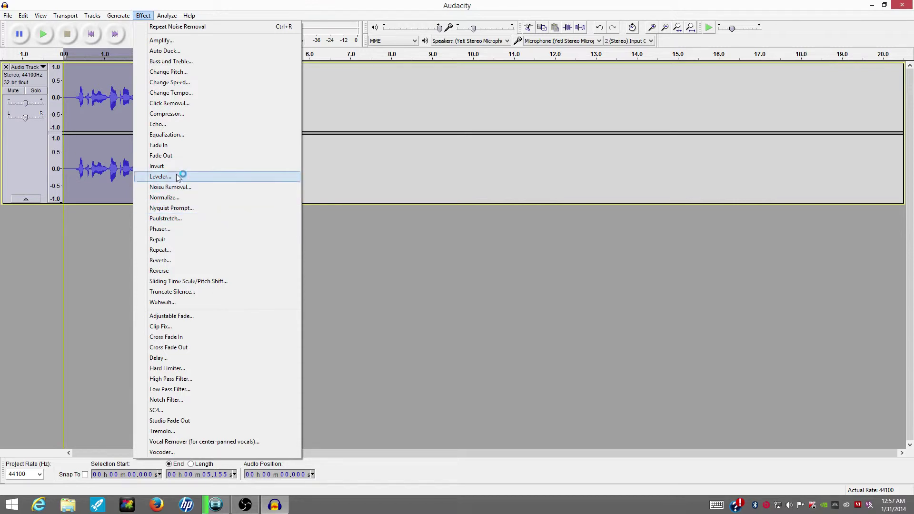
{"action": "left_click", "coordinate": [186, 136]}
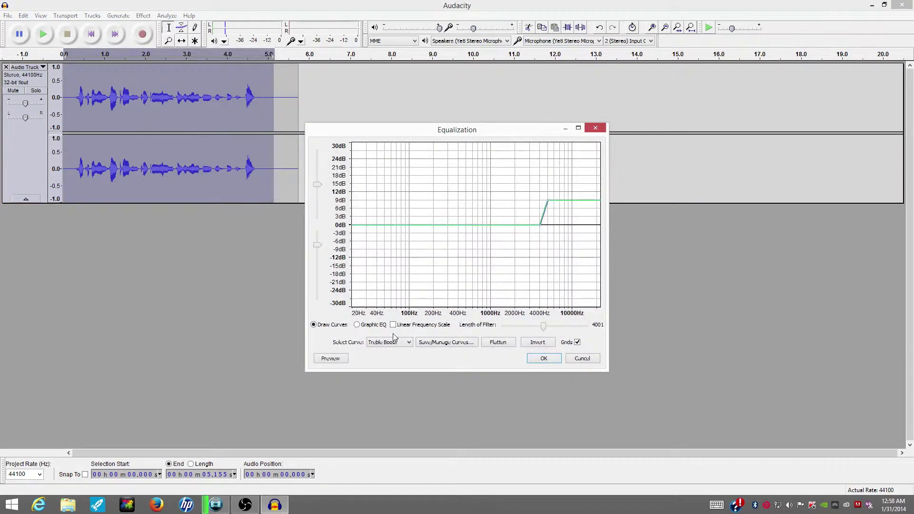
{"action": "left_click", "coordinate": [393, 336]}
{"action": "left_click", "coordinate": [383, 382]}
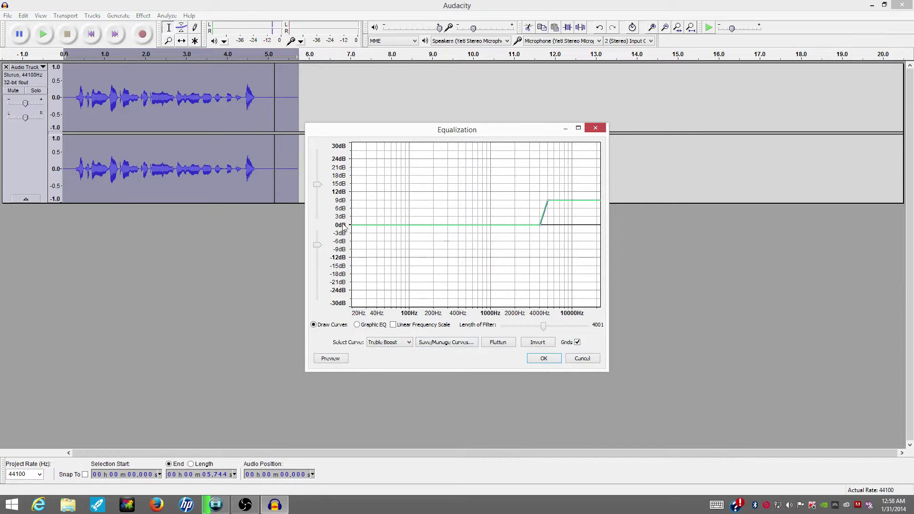
Apply the Treble Boost EQ, play it back, and select the whole 0–5.886 s recording
{"action": "left_click", "coordinate": [560, 358]}
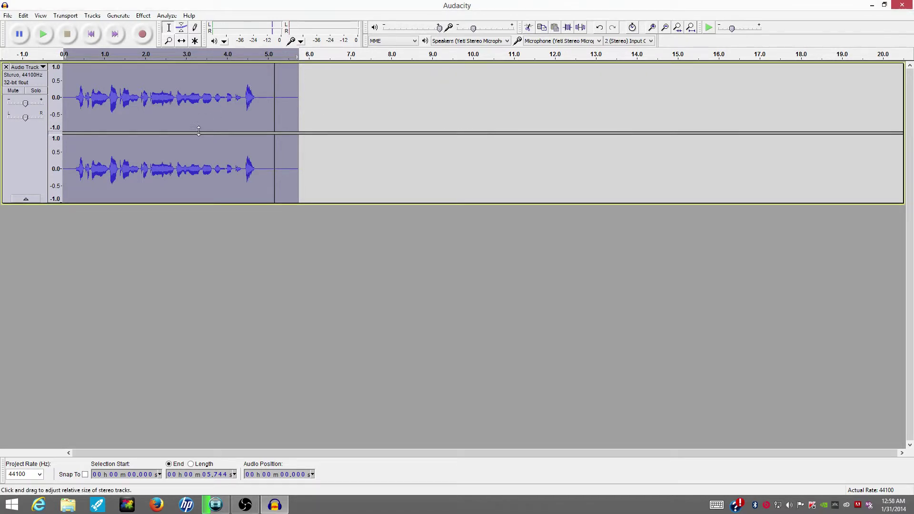
{"action": "left_click", "coordinate": [73, 54]}
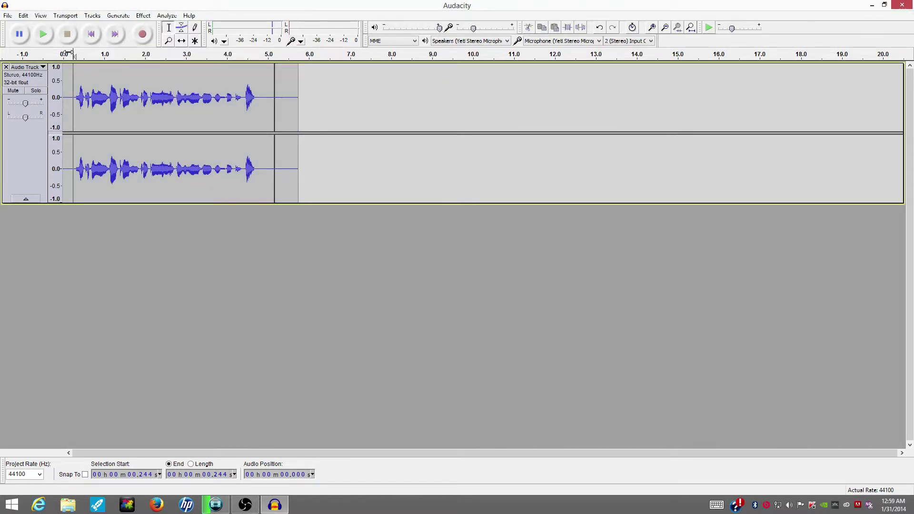
{"action": "left_click", "coordinate": [43, 38]}
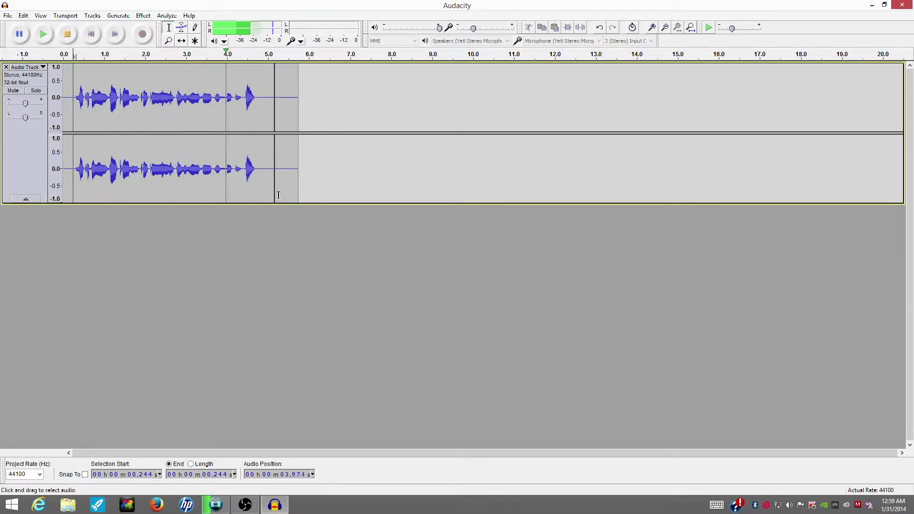
{"action": "left_click", "coordinate": [73, 42]}
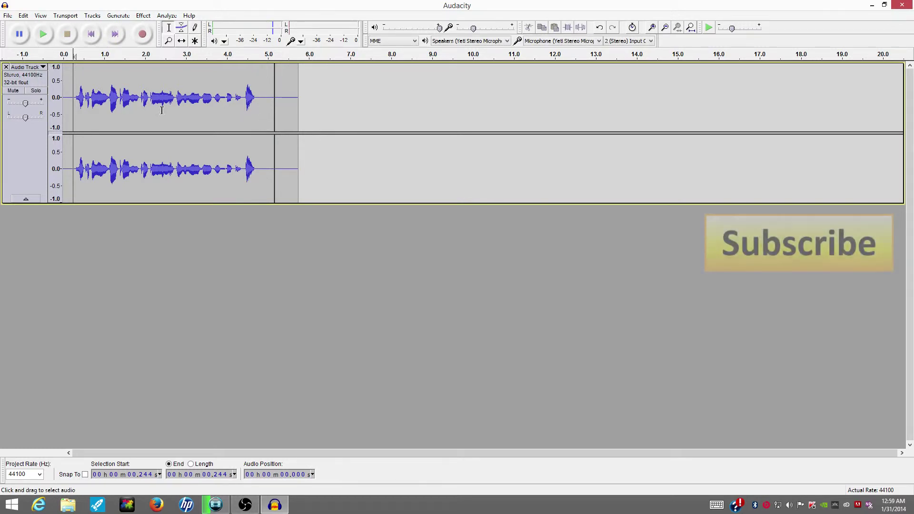
{"action": "left_click_drag", "start_coordinate": [304, 87], "coordinate": [65, 95]}
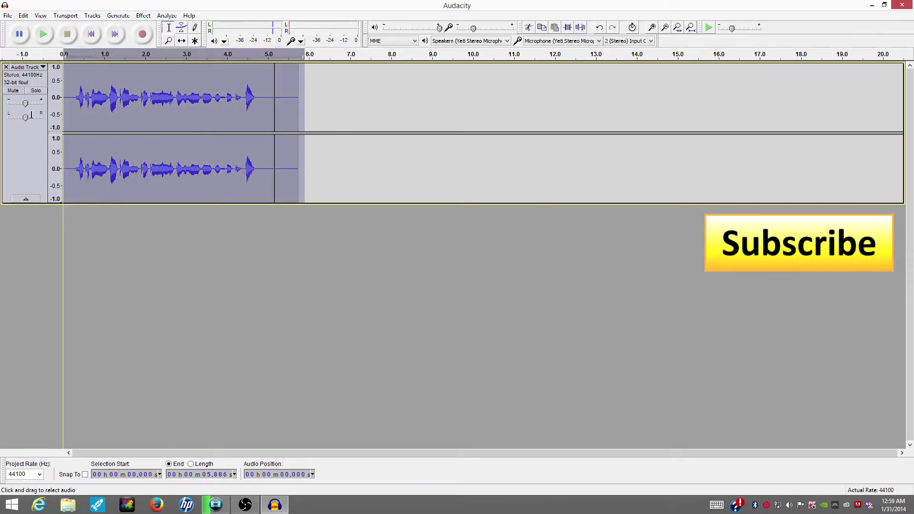
{"action": "left_click", "coordinate": [143, 15]}
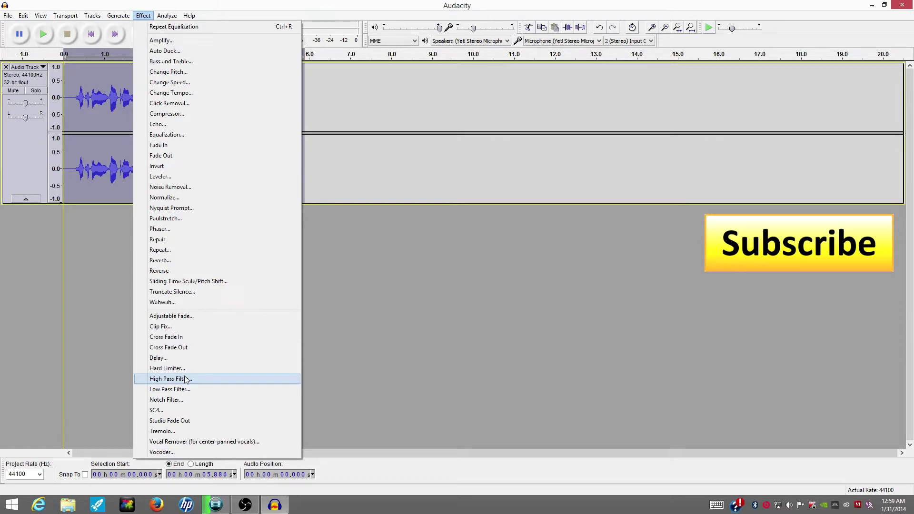
Preview and apply the Compressor at -18 dB threshold and 2:1 ratio, then play it back
{"action": "left_click", "coordinate": [228, 114]}
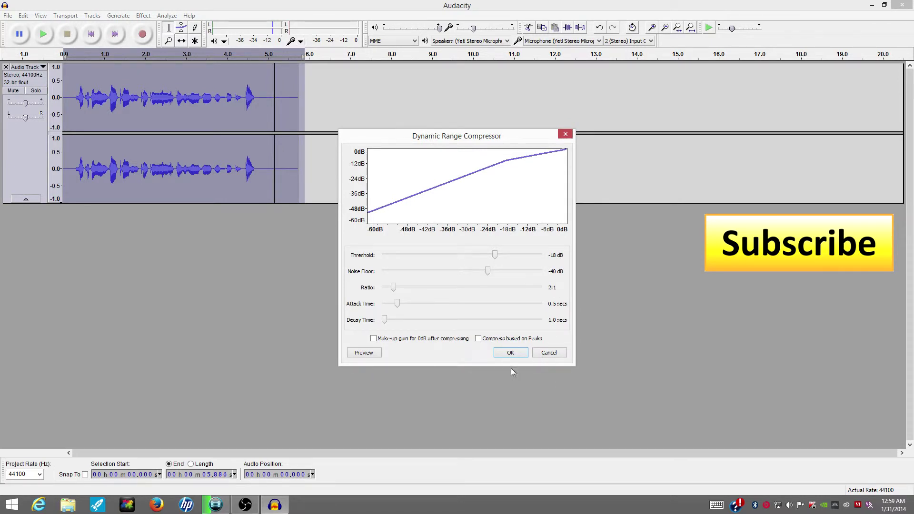
{"action": "left_click", "coordinate": [374, 350]}
{"action": "left_click", "coordinate": [511, 352]}
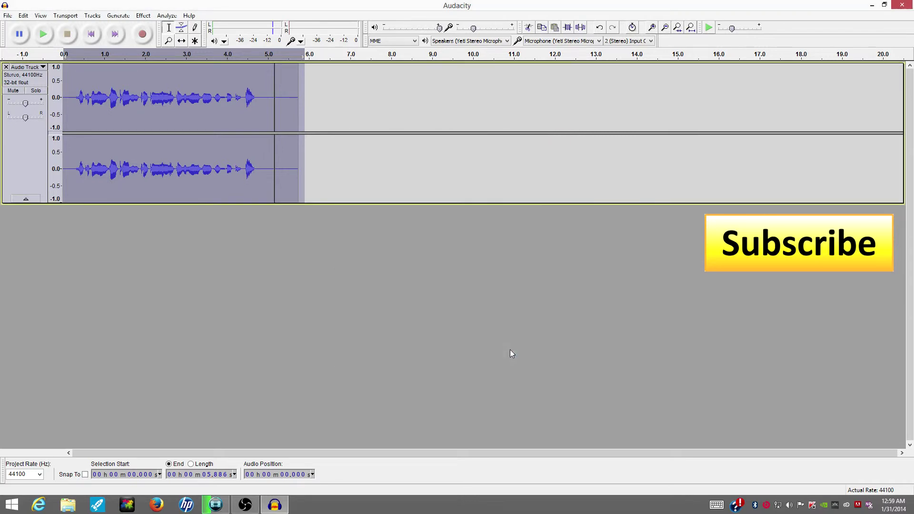
{"action": "left_click", "coordinate": [72, 101]}
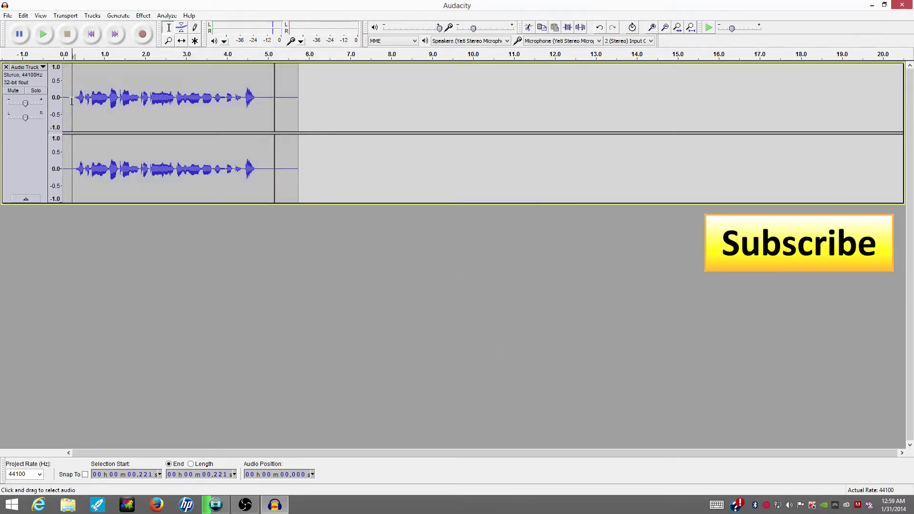
{"action": "left_click", "coordinate": [42, 40]}
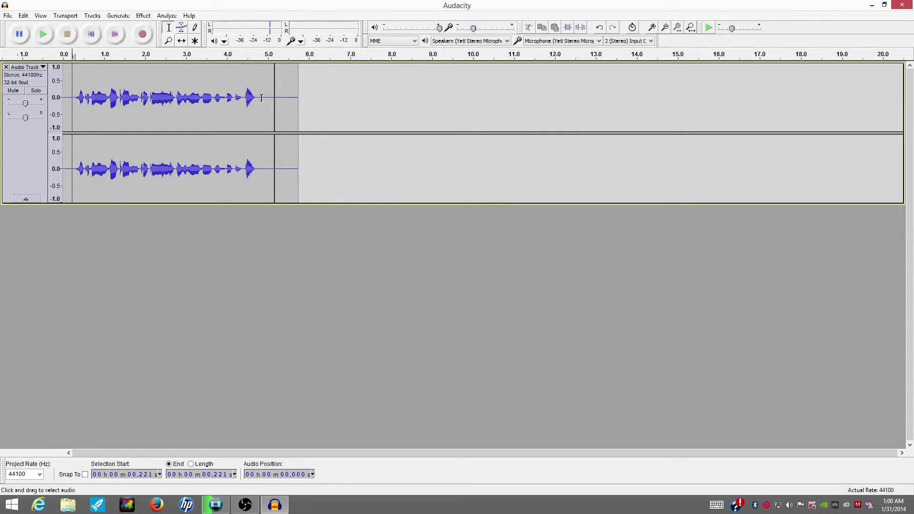
Normalize the whole track to -1.0 dB maximum amplitude and play back the result
{"action": "left_click", "coordinate": [2, 127]}
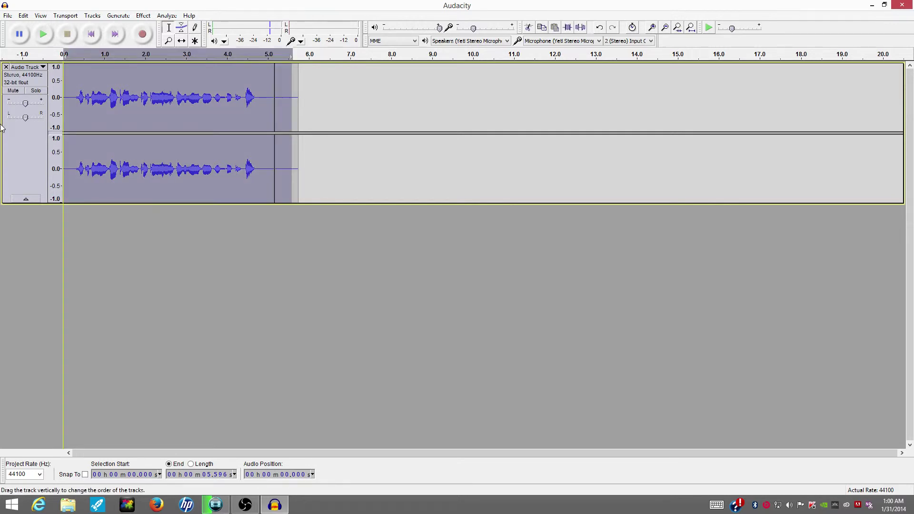
{"action": "left_click", "coordinate": [143, 15]}
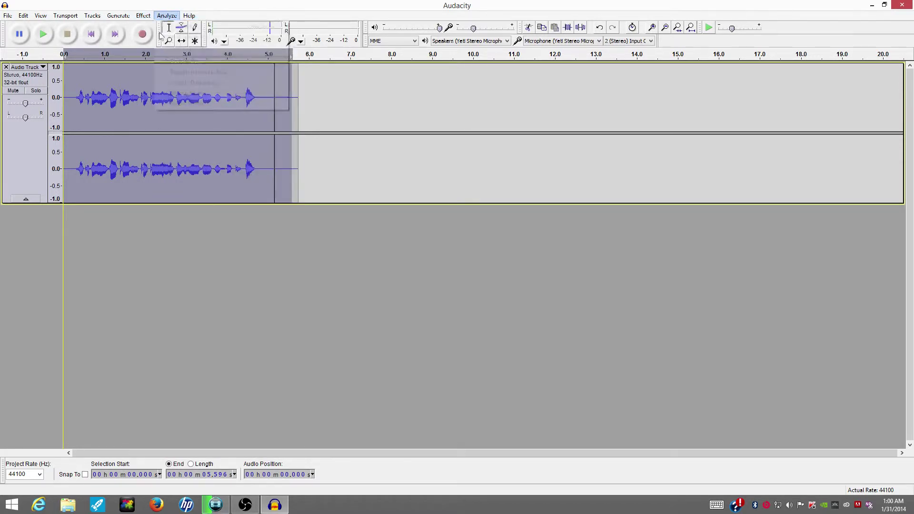
{"action": "left_click", "coordinate": [166, 198]}
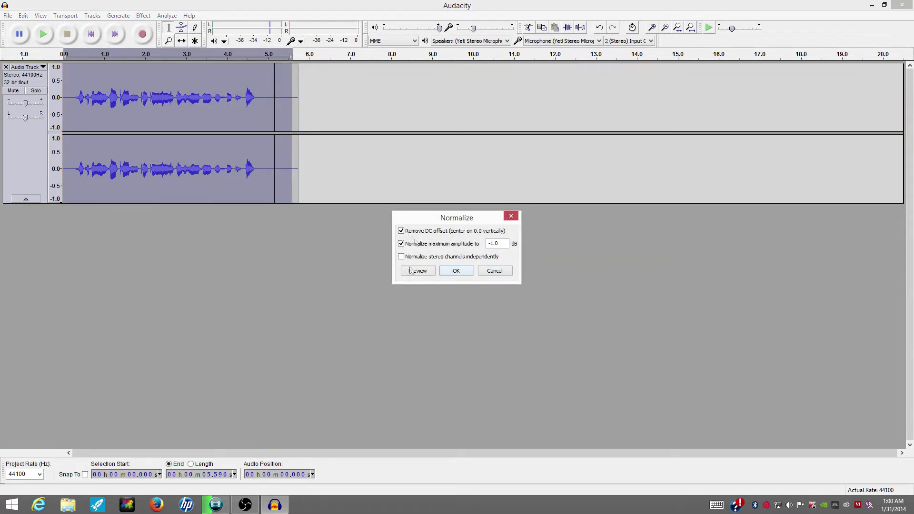
{"action": "left_click", "coordinate": [466, 270]}
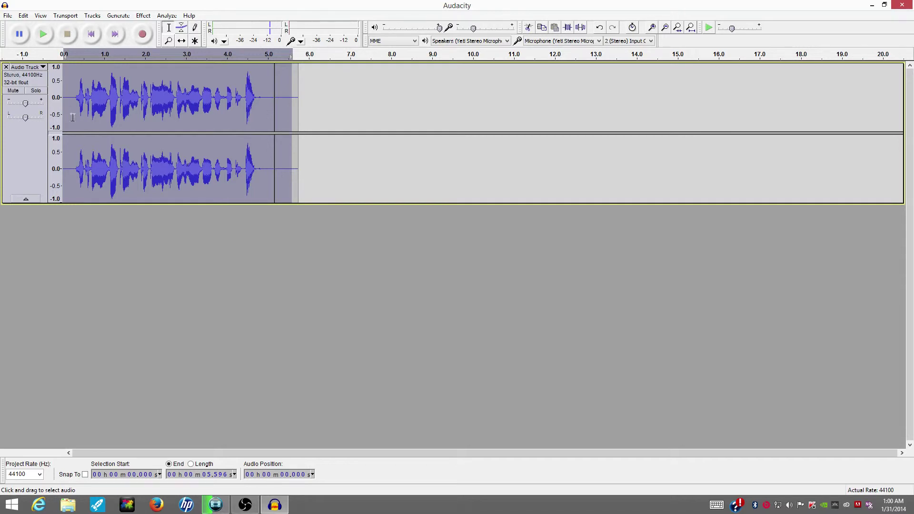
{"action": "left_click", "coordinate": [51, 39]}
Apply the Hard Limiter with a -4 dB limit and play back the limited clip
{"action": "left_click", "coordinate": [142, 15]}
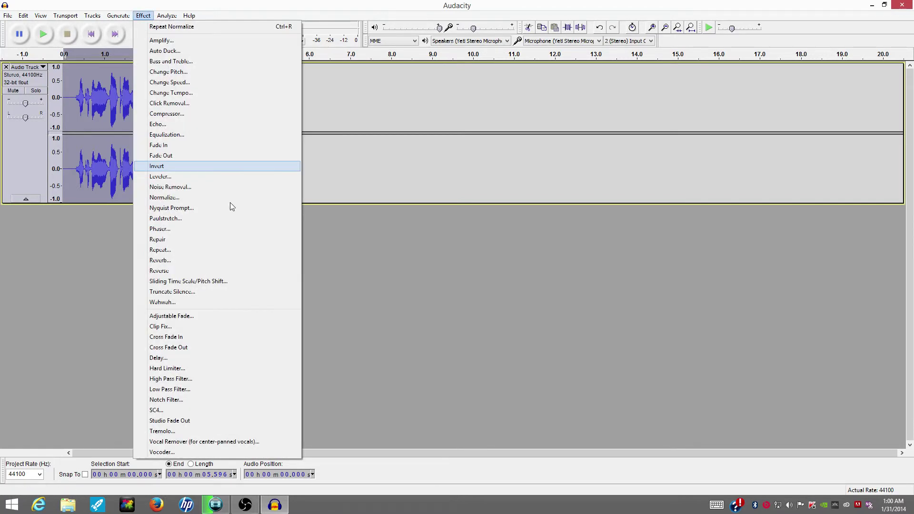
{"action": "left_click", "coordinate": [190, 368]}
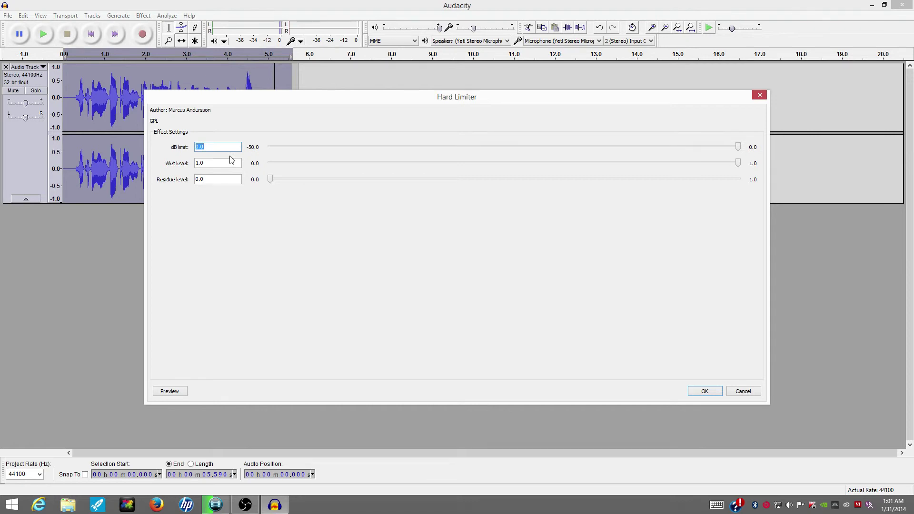
{"action": "type", "text": "-4"}
{"action": "left_click", "coordinate": [700, 393]}
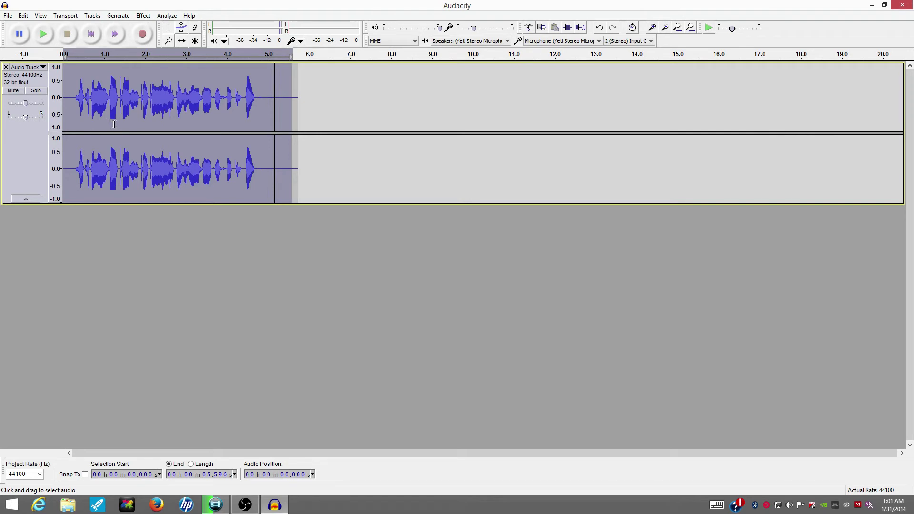
{"action": "left_click", "coordinate": [50, 40]}
{"action": "left_click", "coordinate": [144, 17]}
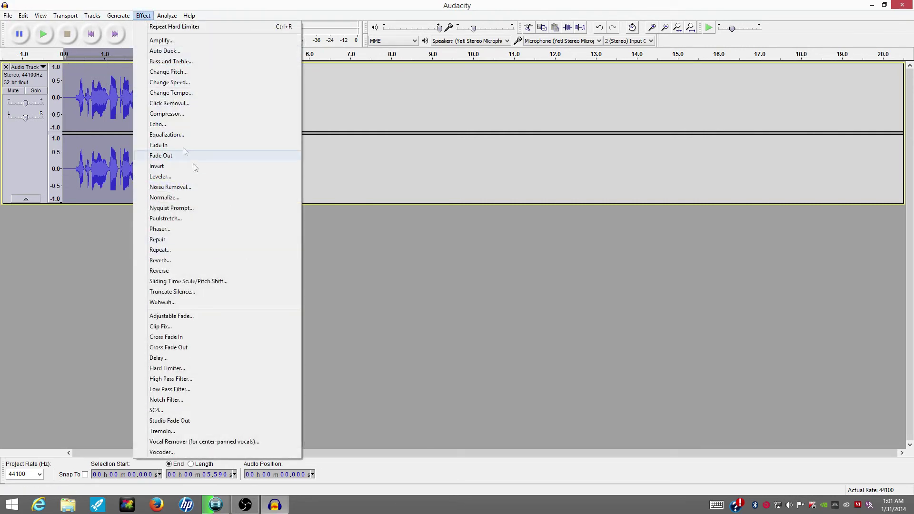
Run the Compressor again at -18 dB threshold and 2:1 ratio, then replay the clip
{"action": "left_click", "coordinate": [169, 115]}
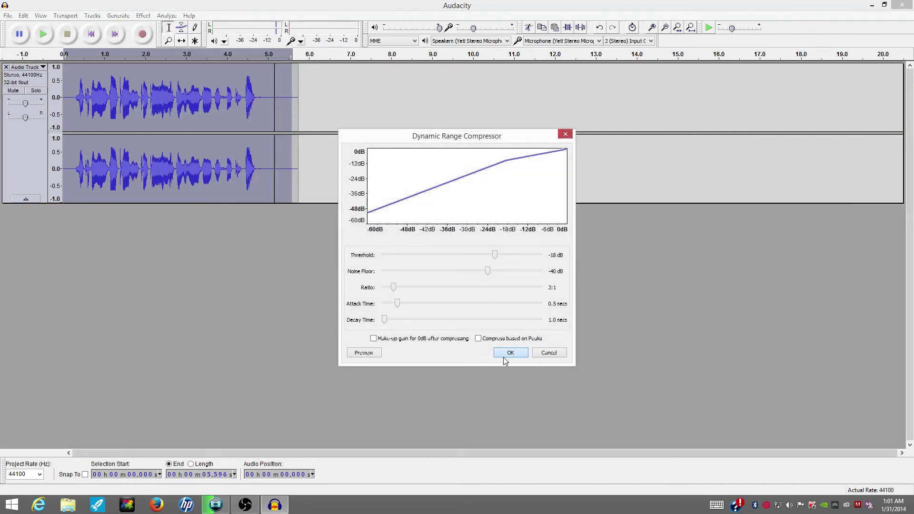
{"action": "left_click", "coordinate": [506, 356]}
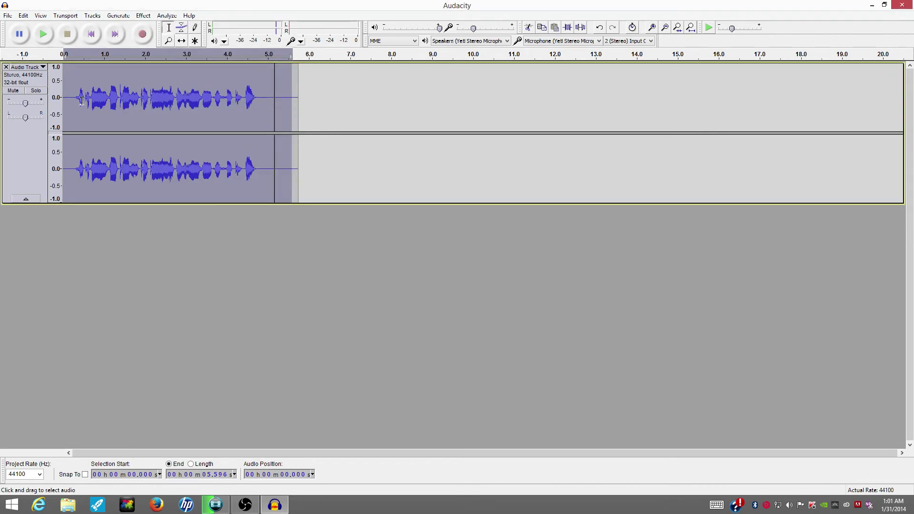
{"action": "left_click", "coordinate": [49, 40]}
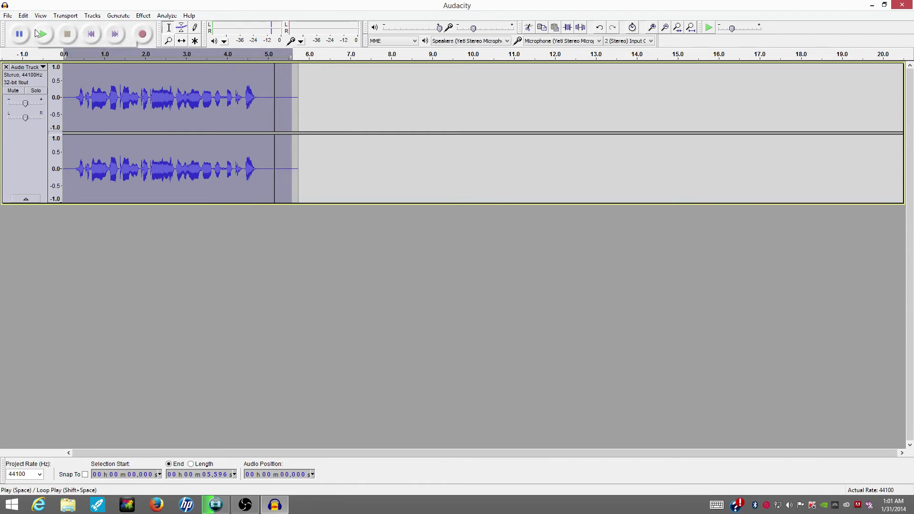
{"action": "left_click", "coordinate": [144, 16]}
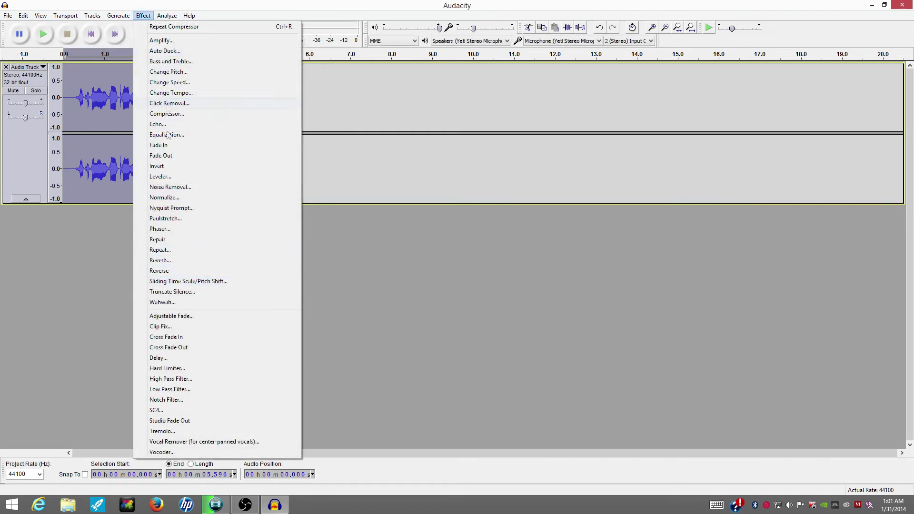
Normalize the compressed clip with default settings, then play it back from near the start
{"action": "left_click", "coordinate": [166, 197]}
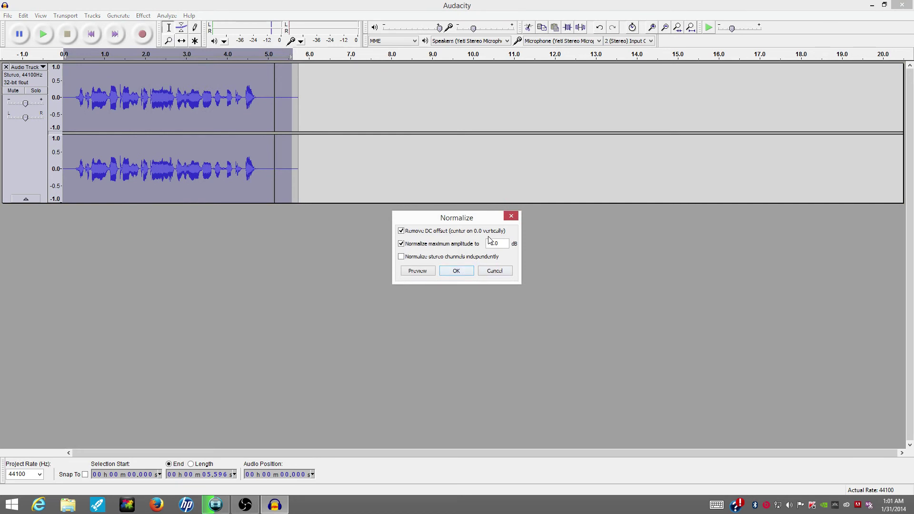
{"action": "left_click", "coordinate": [464, 270]}
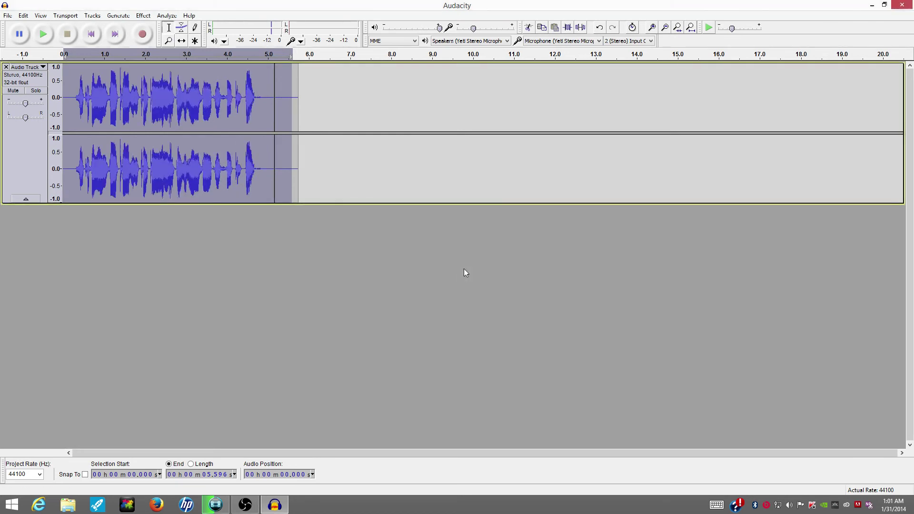
{"action": "left_click", "coordinate": [75, 99]}
{"action": "left_click", "coordinate": [42, 34]}
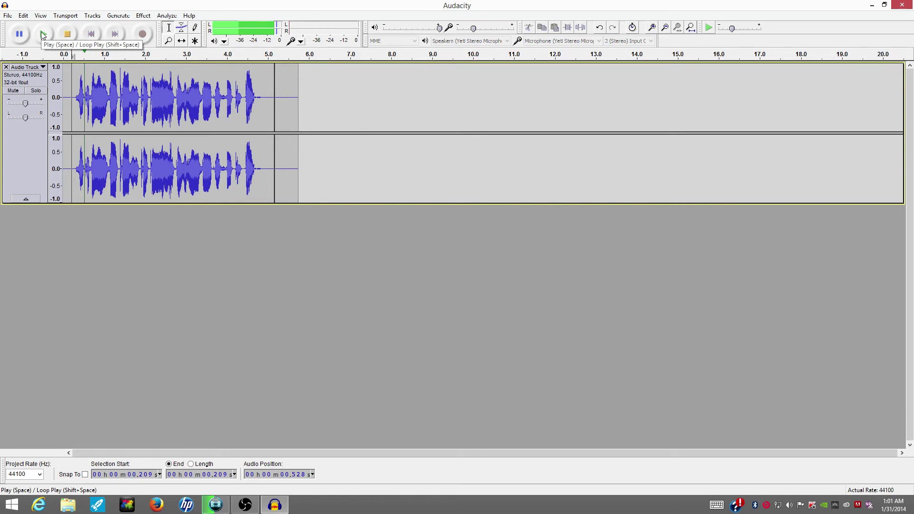